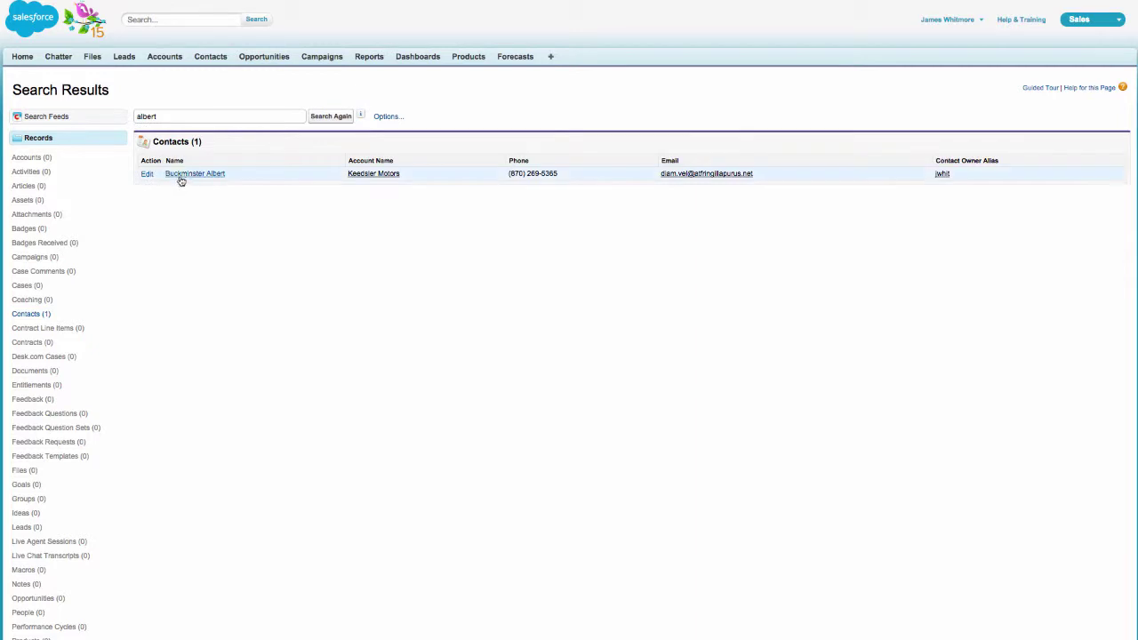
# Open the single contact listed in the search results
pyautogui.click(182, 175)
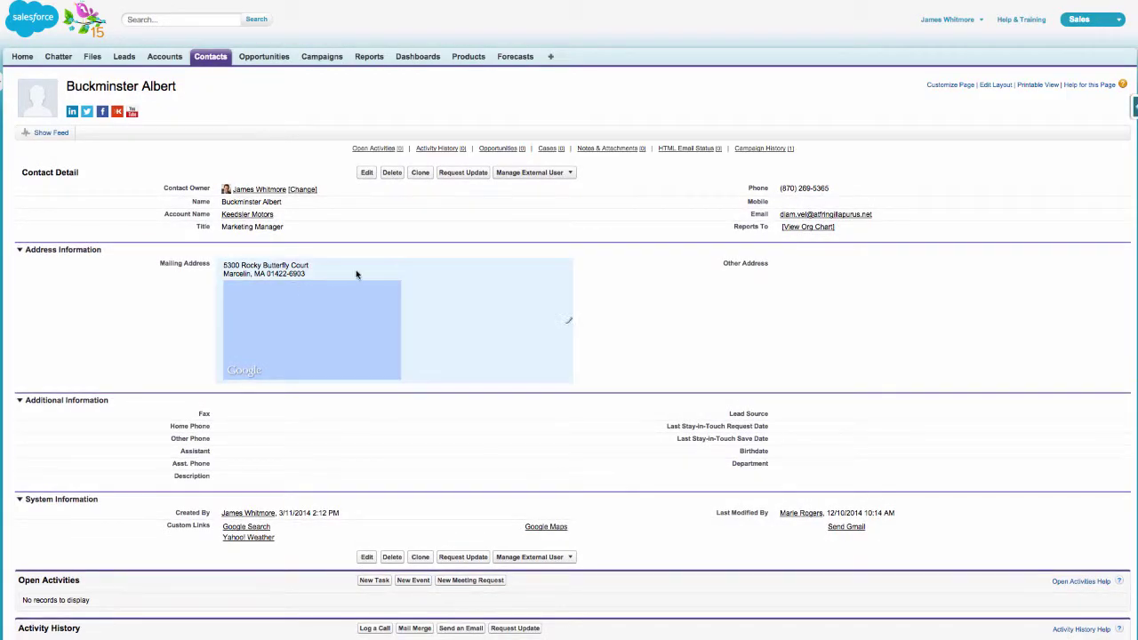
# Edit the contact, changing the title to Vice President - Marketing and adding a mobile number
pyautogui.click(367, 174)
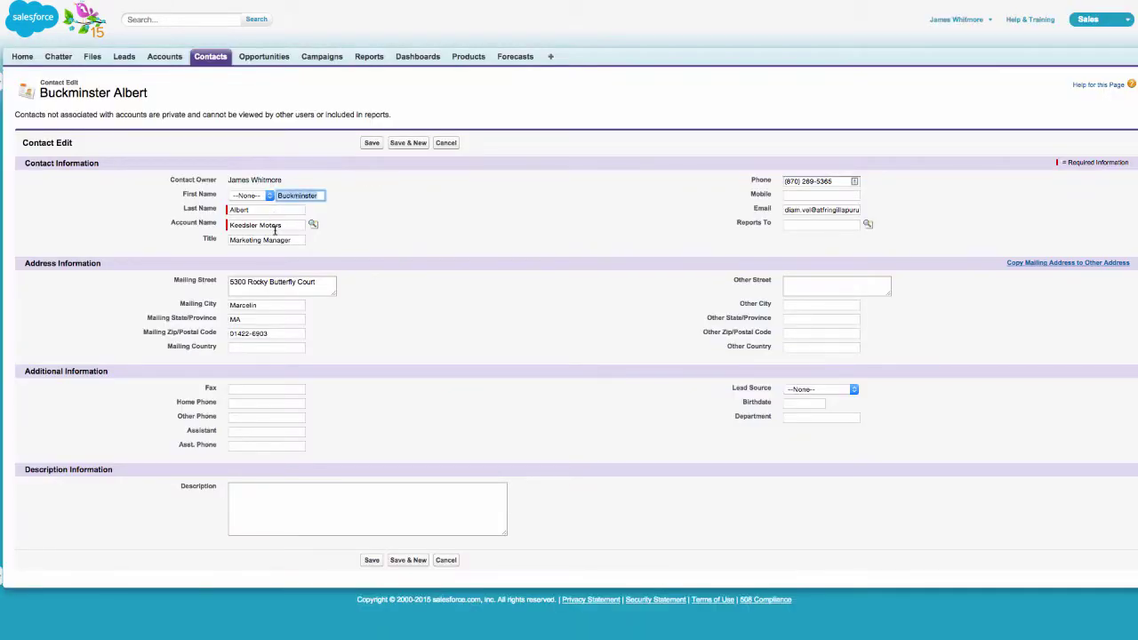
pyautogui.moveTo(291, 241); pyautogui.dragTo(196, 240)
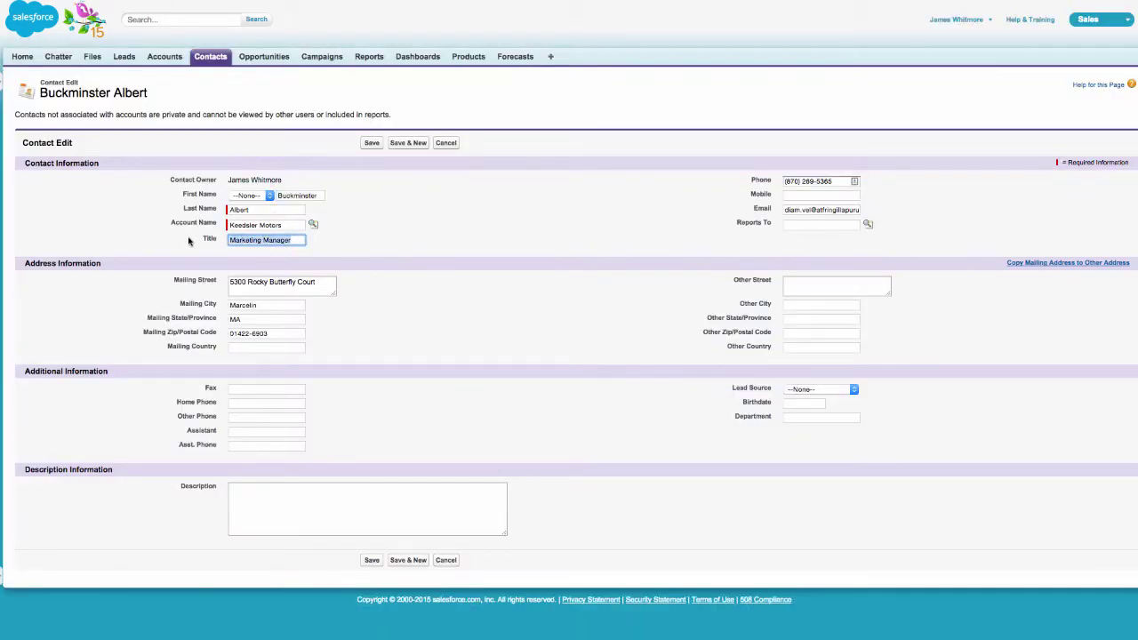
pyautogui.write('V')
pyautogui.write('ice President - Marketing')
pyautogui.click(801, 195)
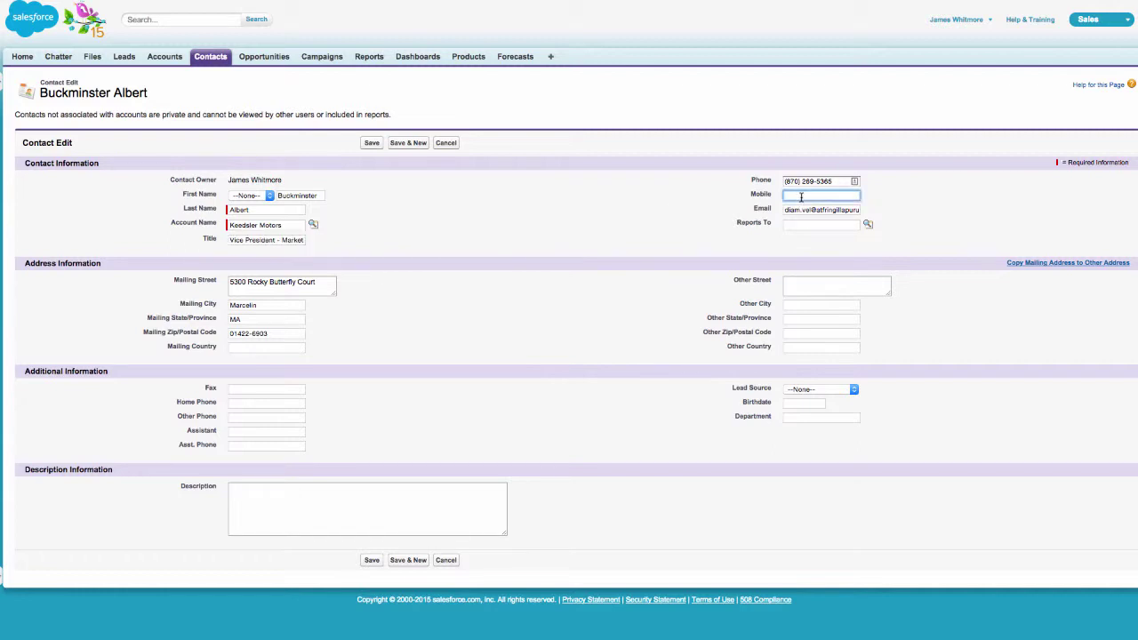
# Replace the mailing street, city, state and zip with a New York, NY address and save
pyautogui.moveTo(322, 283); pyautogui.dragTo(237, 271)
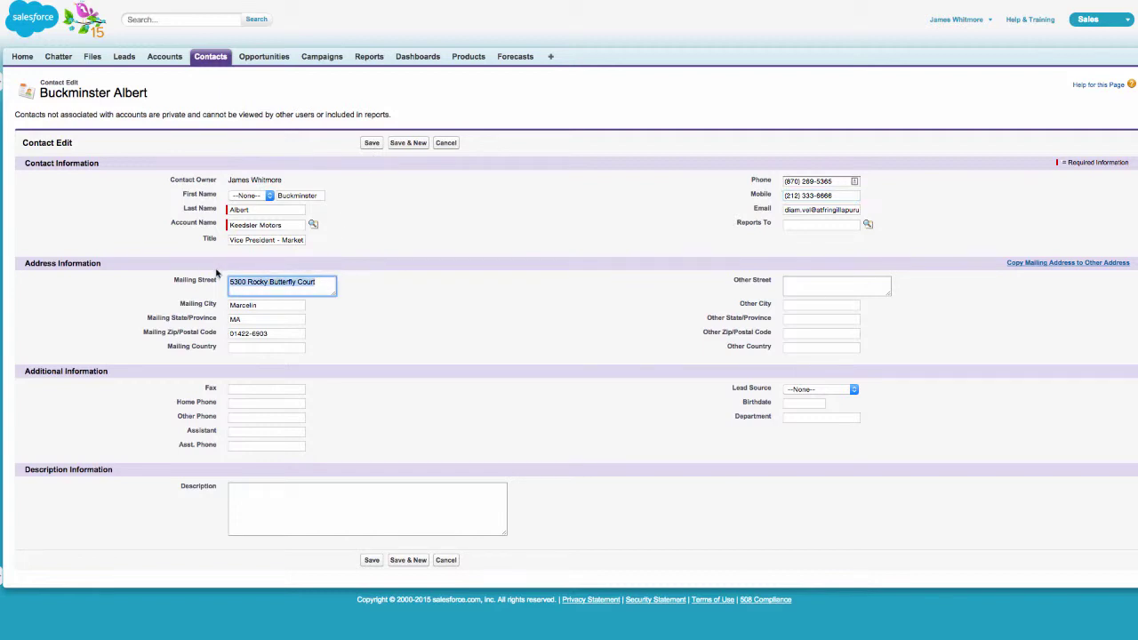
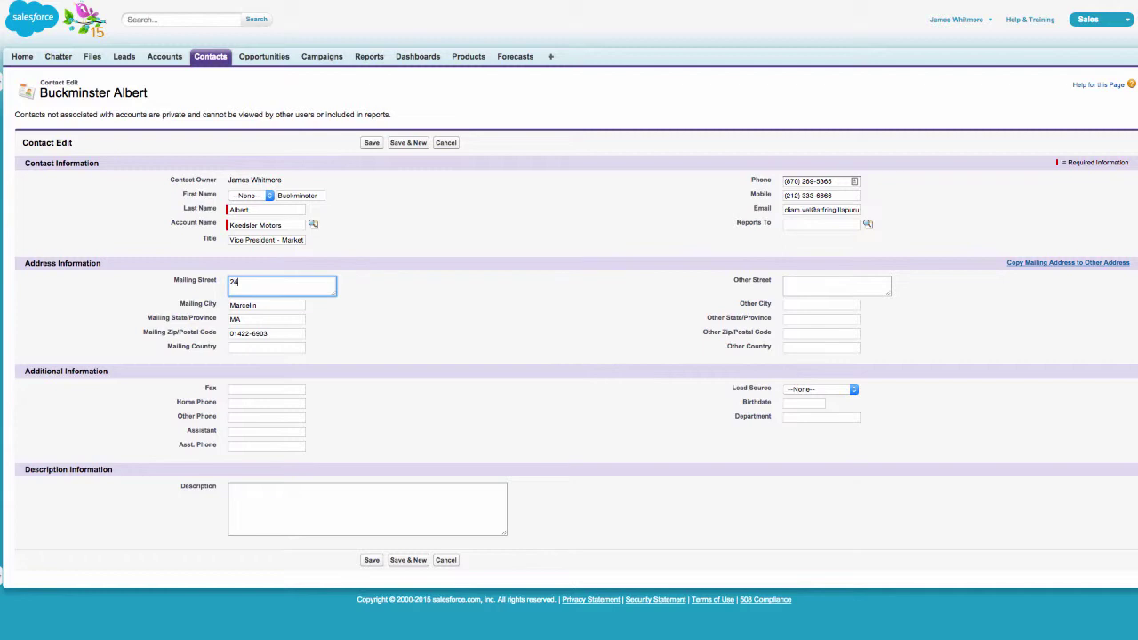
pyautogui.press('Tab')
pyautogui.write('New York')
pyautogui.press('Tab')
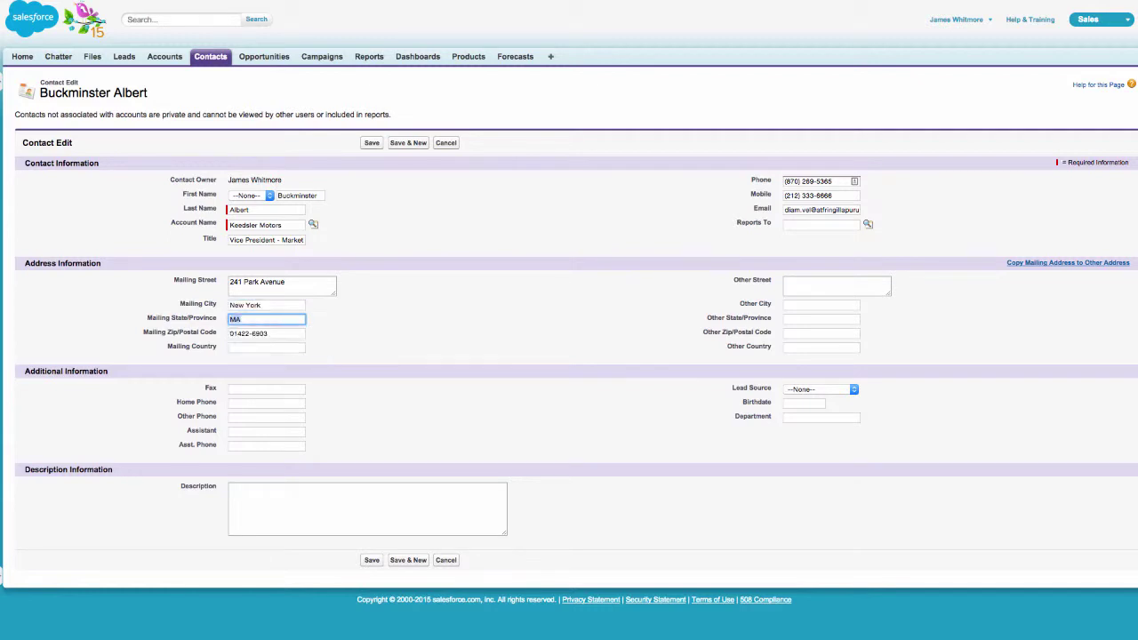
pyautogui.write('NY')
pyautogui.press('Tab')
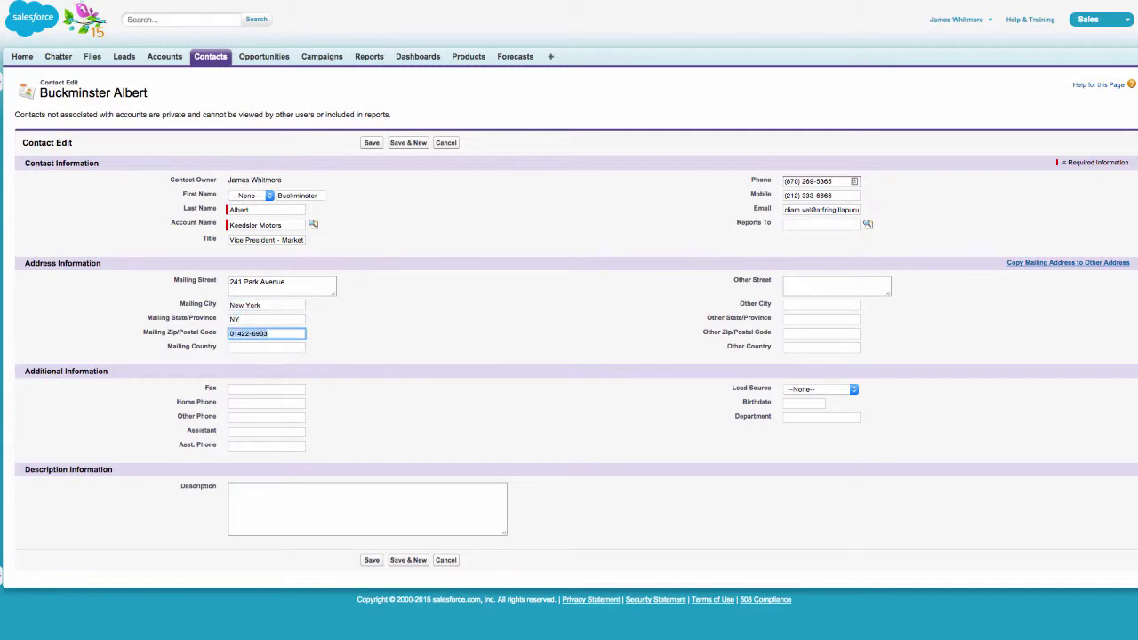
pyautogui.write('10011')
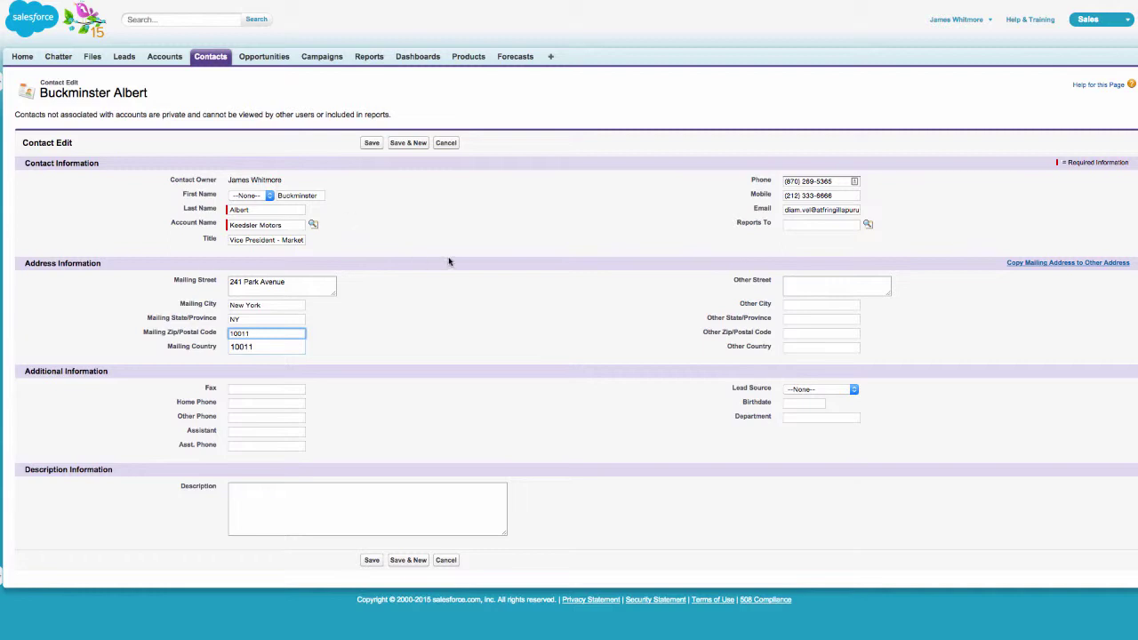
pyautogui.click(370, 147)
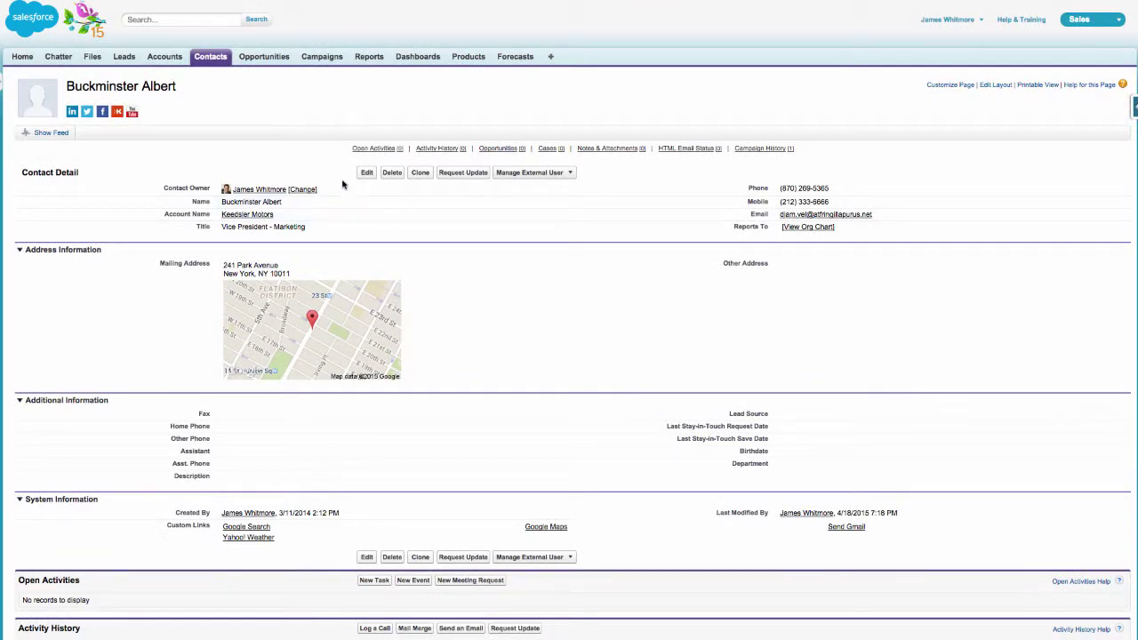
# Change the contact's account from Keedsler Motors to Acme using the account lookup, then save
pyautogui.click(368, 176)
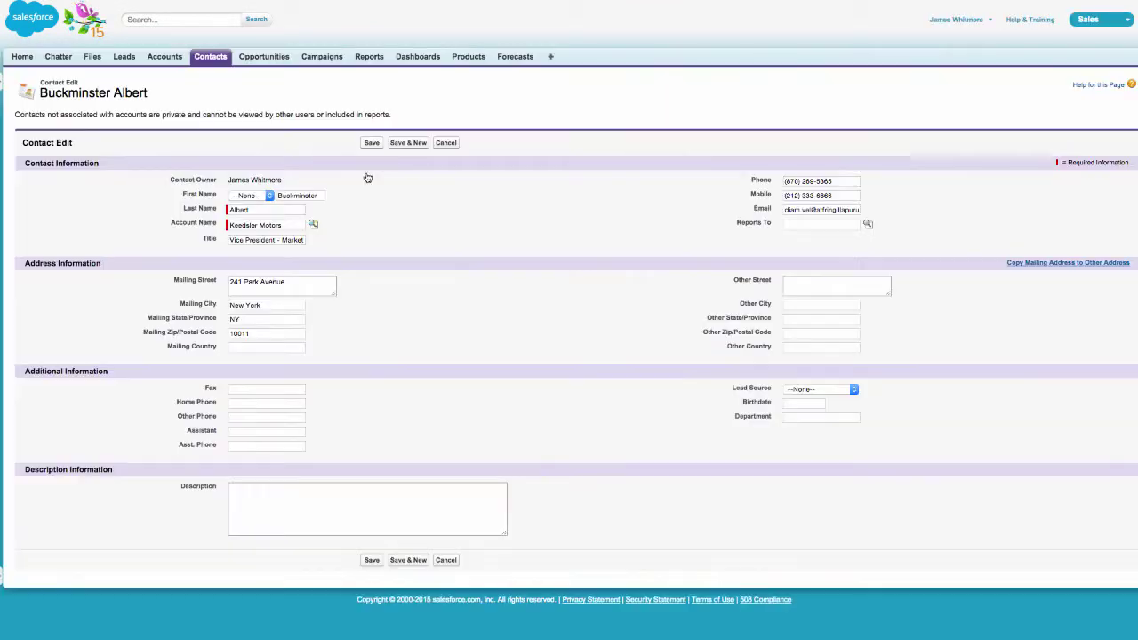
pyautogui.tripleClick(301, 223)
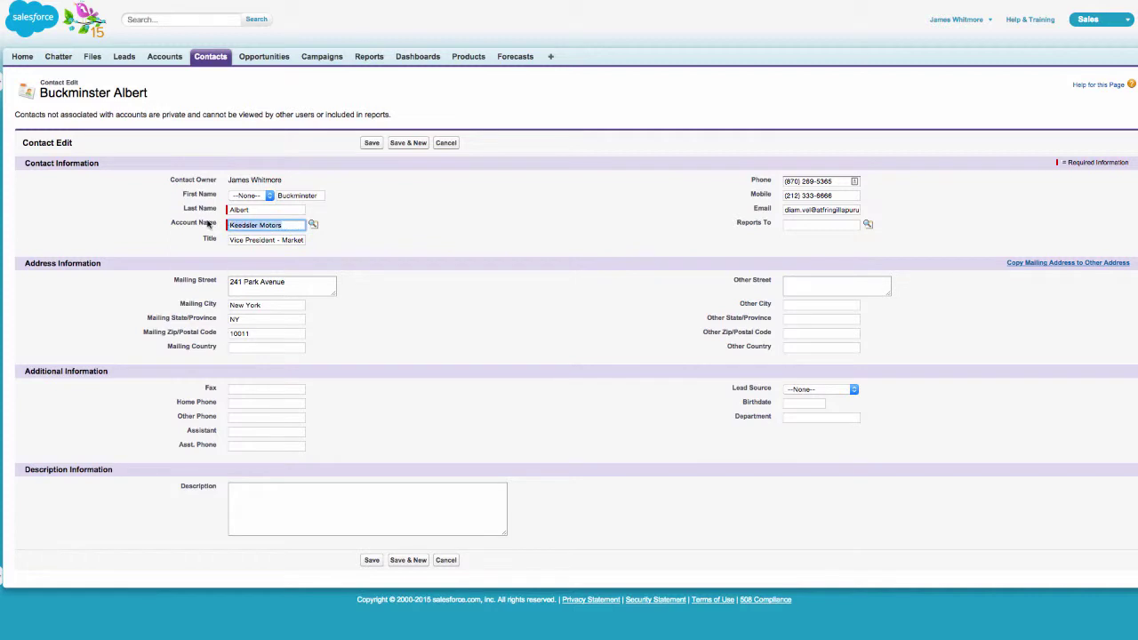
pyautogui.write('Acme')
pyautogui.click(314, 225)
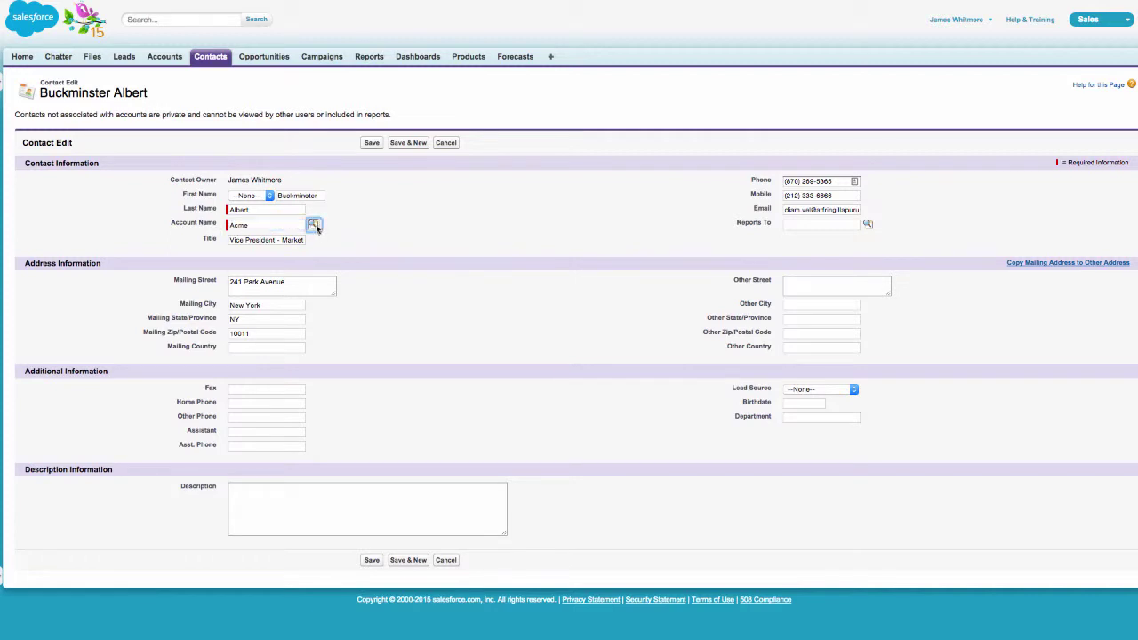
pyautogui.moveTo(1027, 240); pyautogui.dragTo(327, 135)
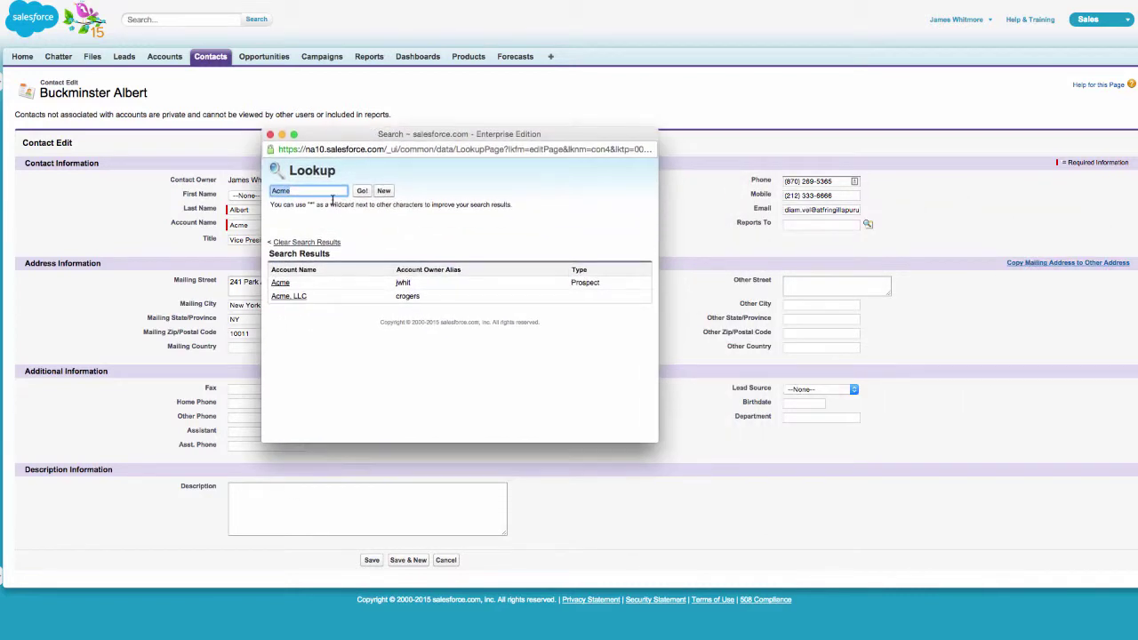
pyautogui.click(286, 286)
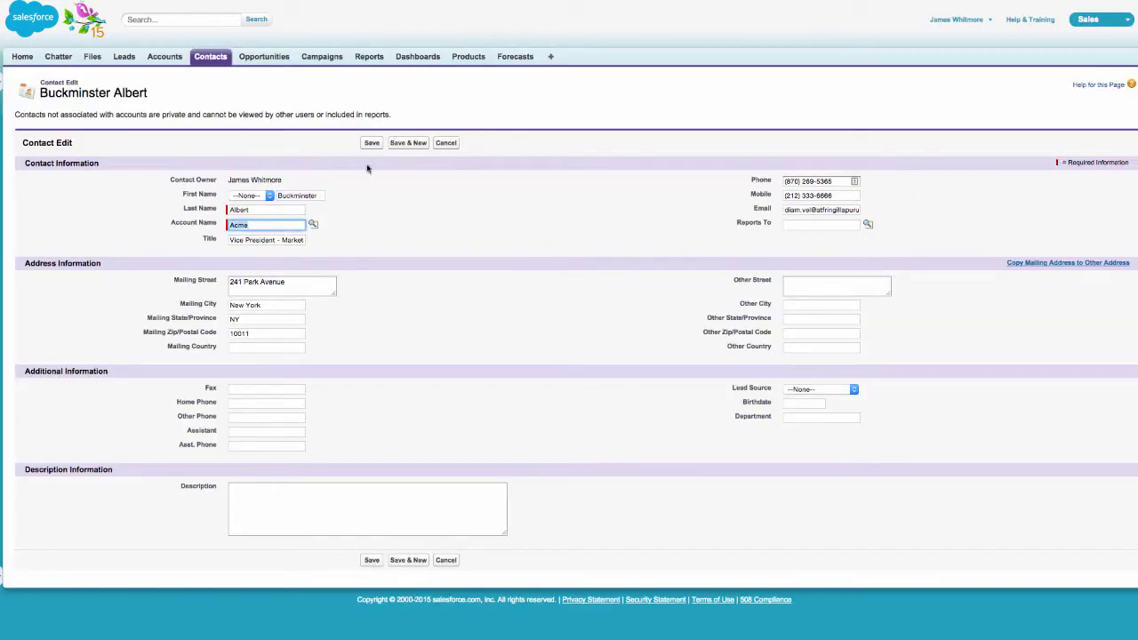
pyautogui.click(375, 144)
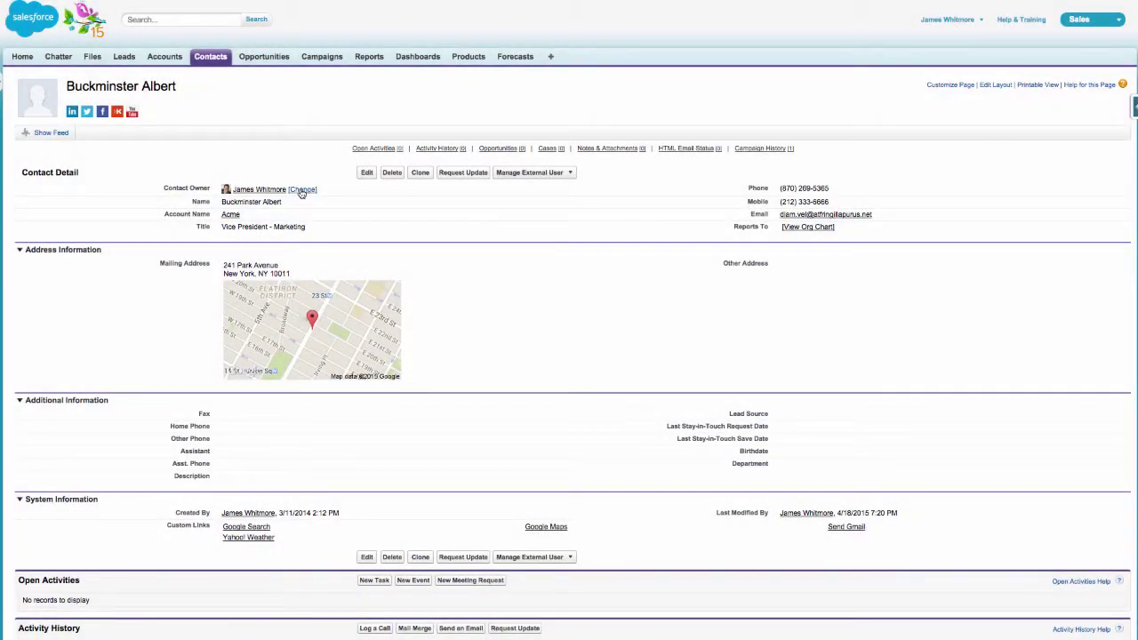
# Transfer the contact to a new owner picked through the user lookup, with notification email, and save
pyautogui.click(302, 191)
pyautogui.click(302, 209)
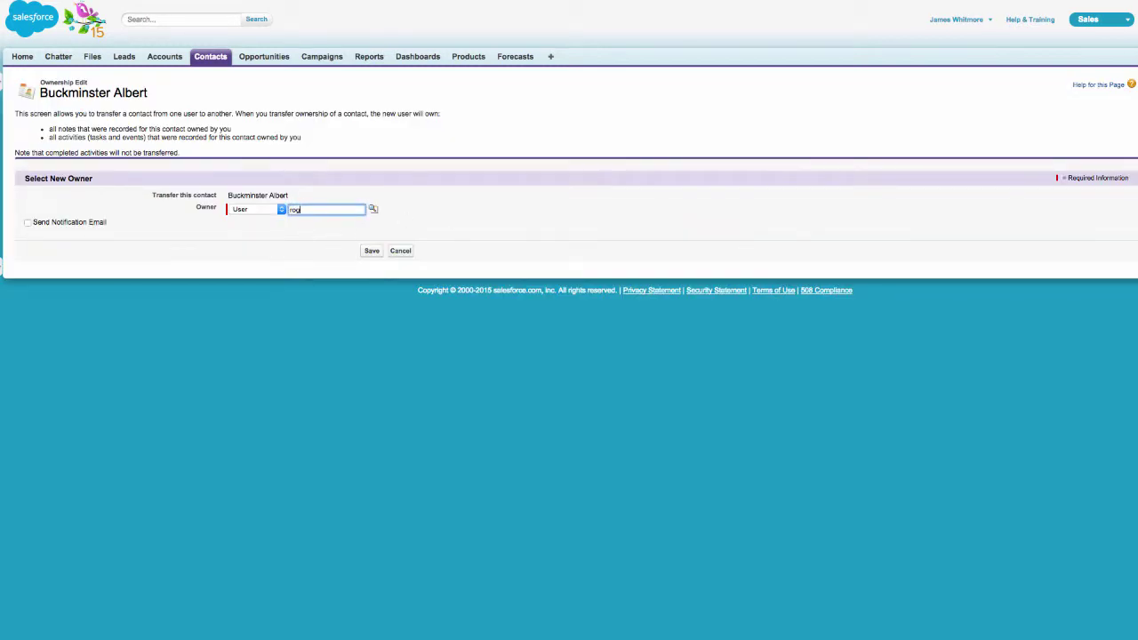
pyautogui.write('rogers')
pyautogui.click(373, 209)
pyautogui.moveTo(1032, 219); pyautogui.dragTo(317, 64)
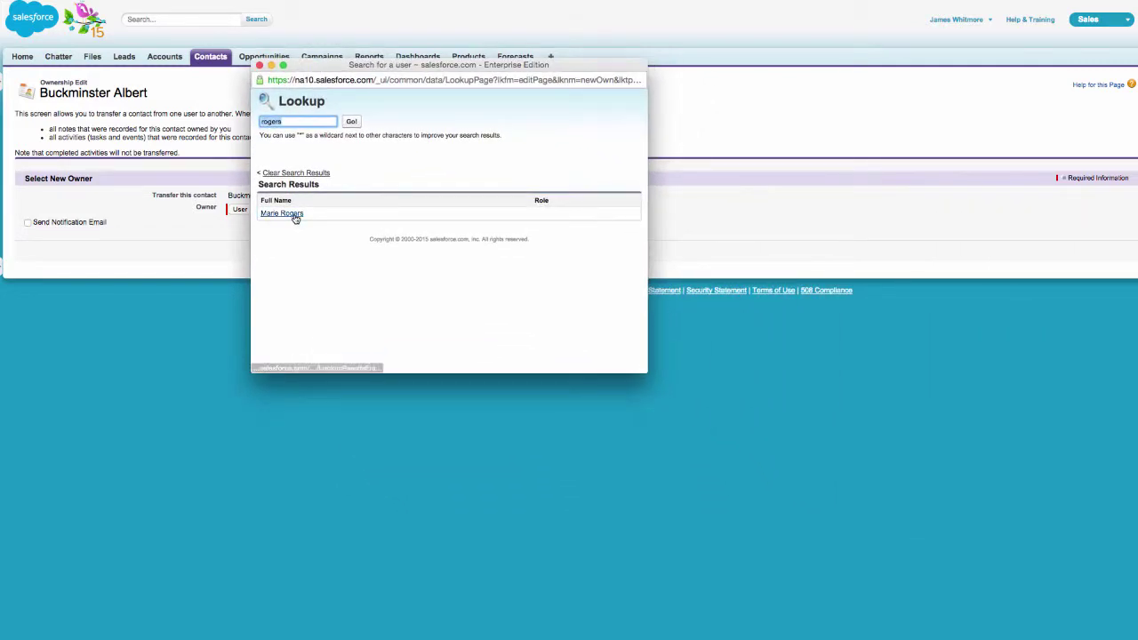
pyautogui.click(294, 215)
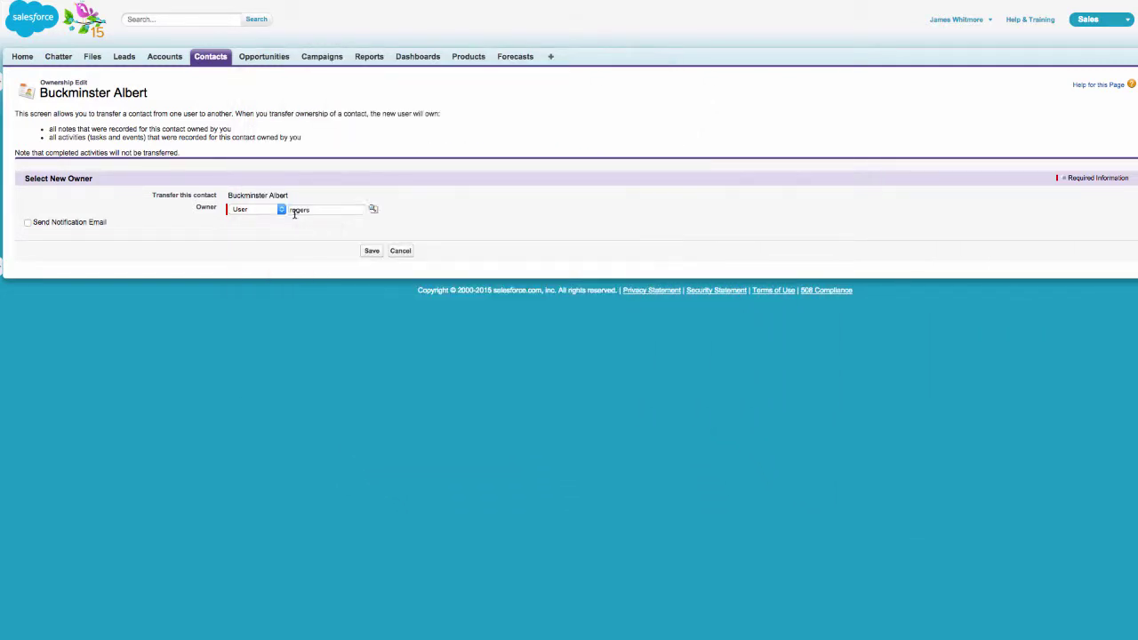
pyautogui.click(27, 224)
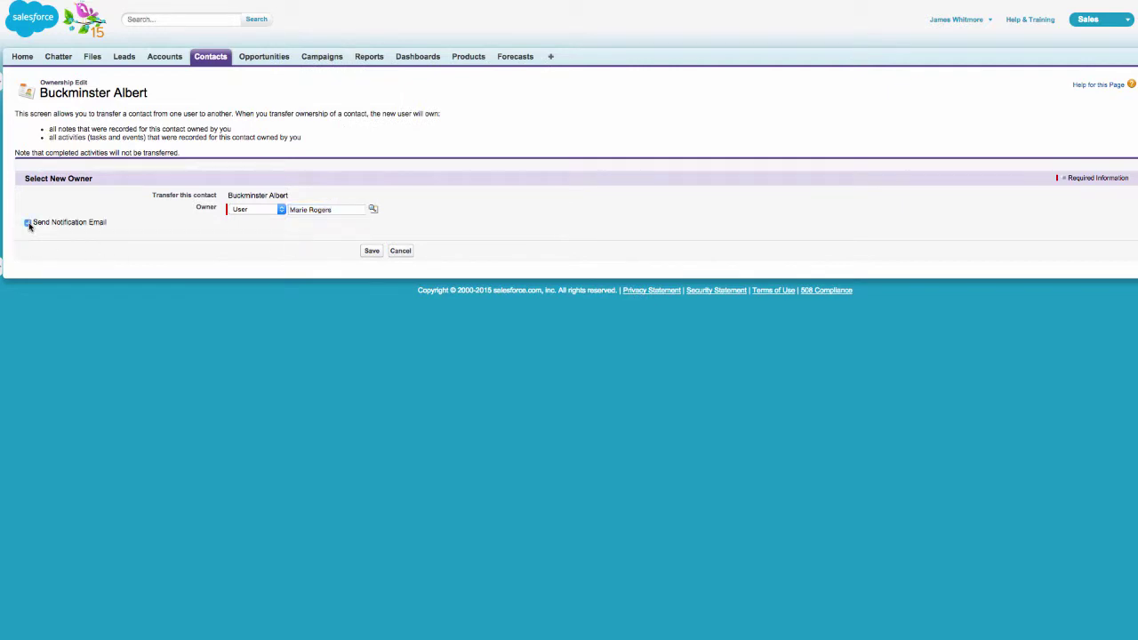
pyautogui.click(375, 251)
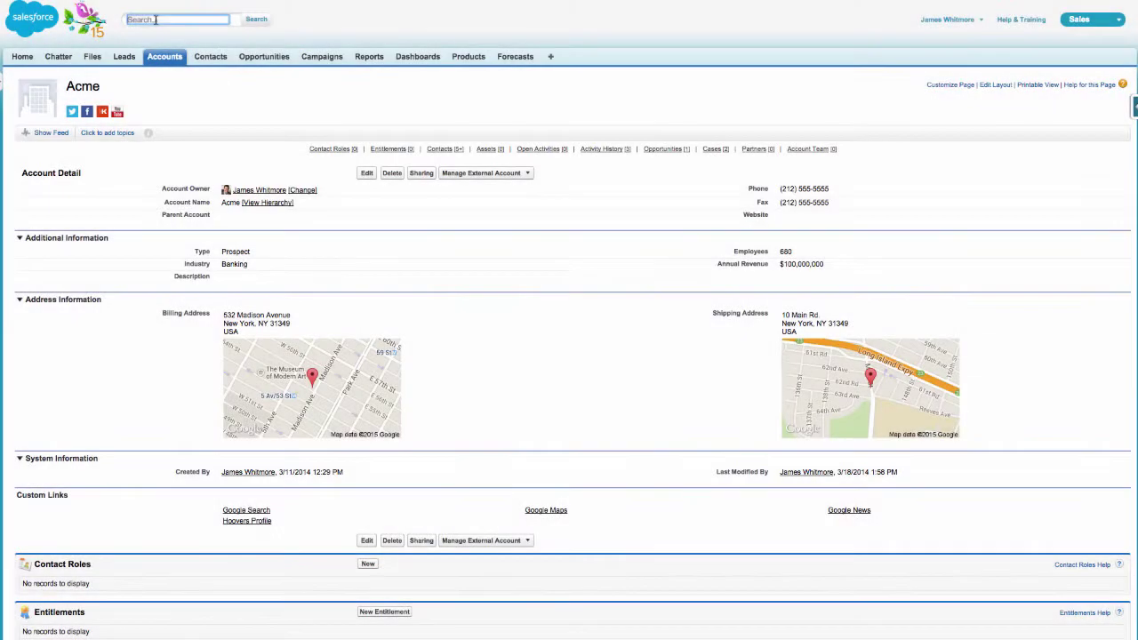
# Search for 'acme', open the Acme account, and launch Merge Contacts from its Contacts list
pyautogui.write('acme')
pyautogui.press('Return')
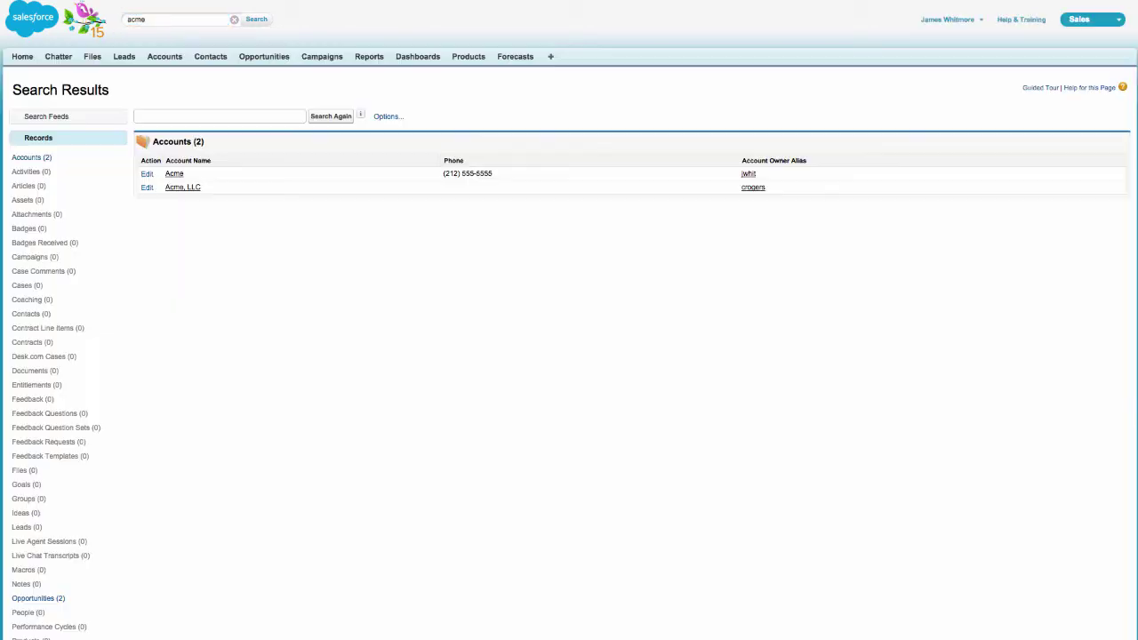
pyautogui.click(174, 174)
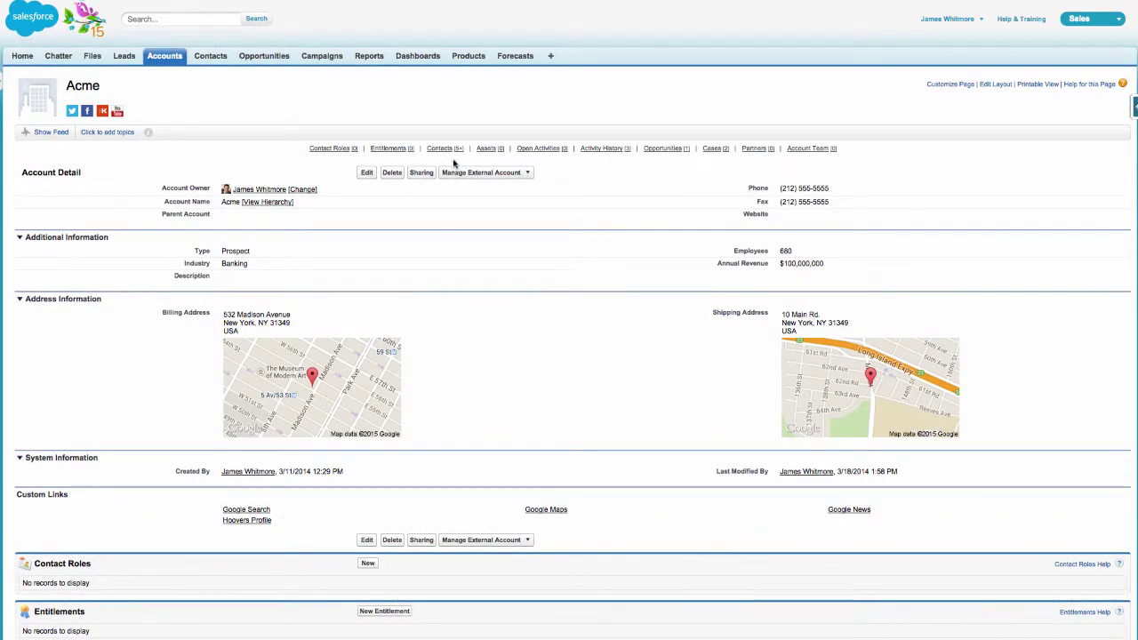
pyautogui.moveTo(448, 153)
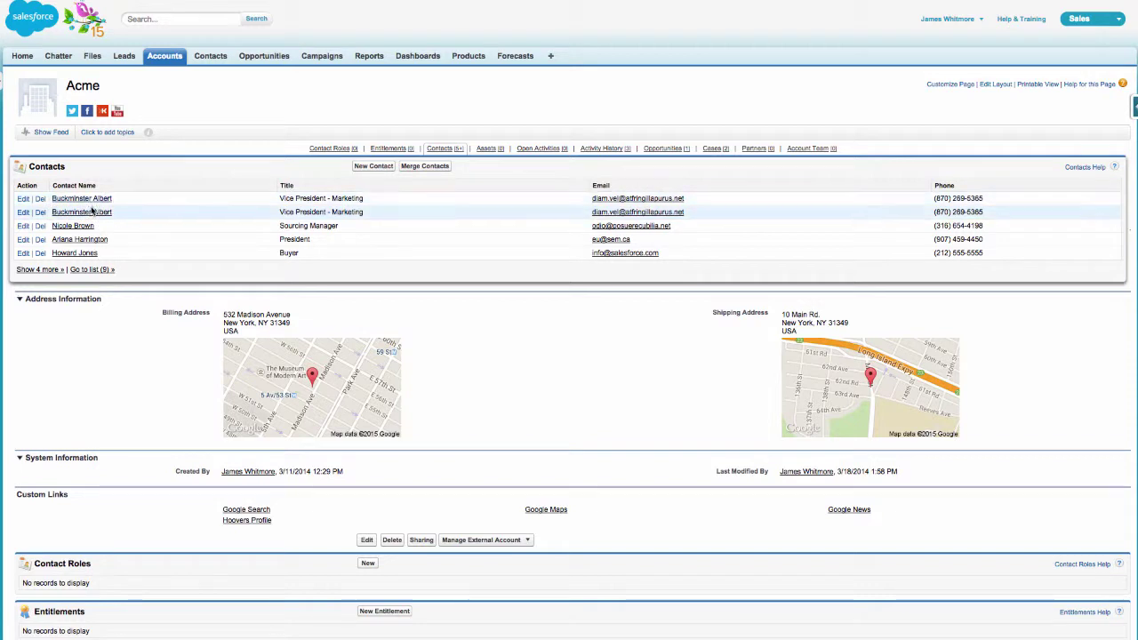
pyautogui.click(426, 166)
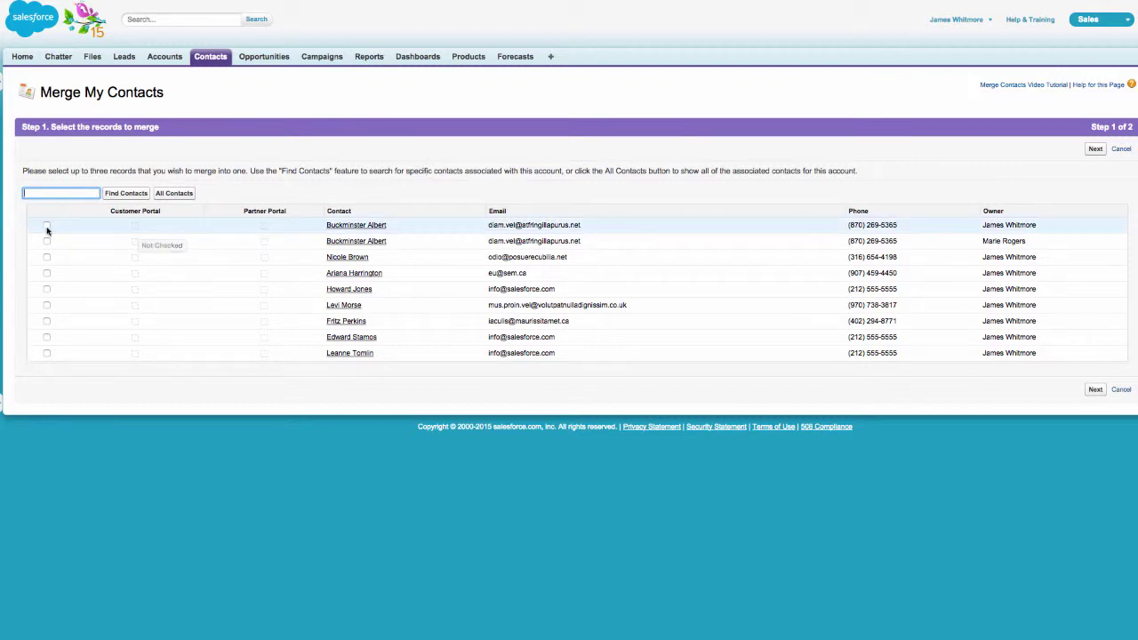
# Select both duplicate contacts, continue to step 2, and merge them after confirming
pyautogui.click(46, 226)
pyautogui.click(46, 241)
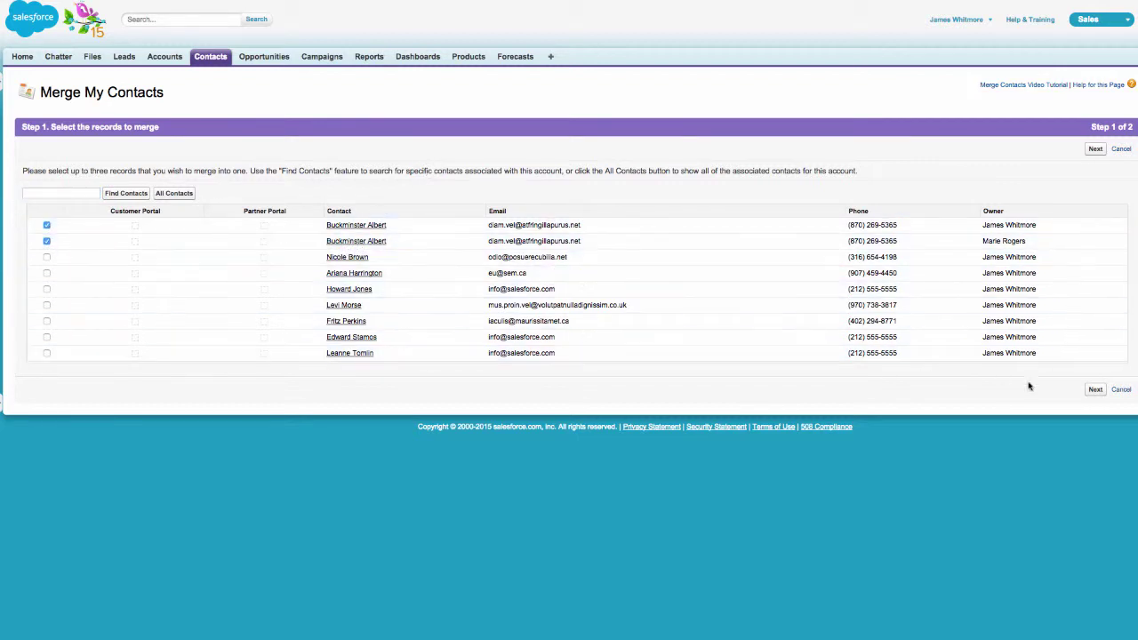
pyautogui.click(1096, 391)
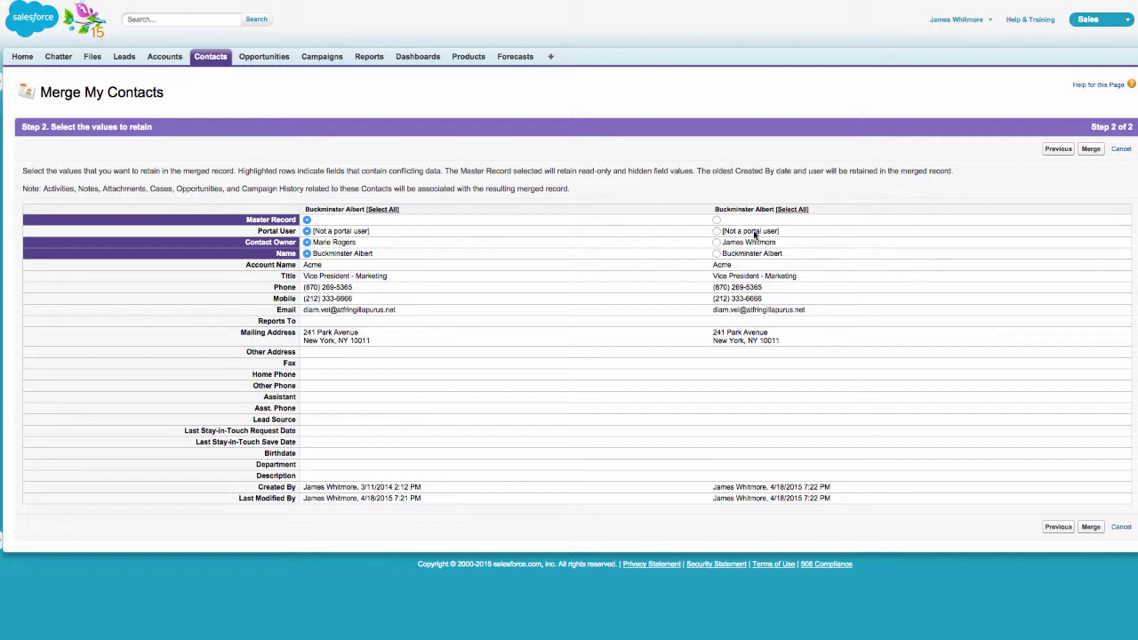
pyautogui.click(1092, 528)
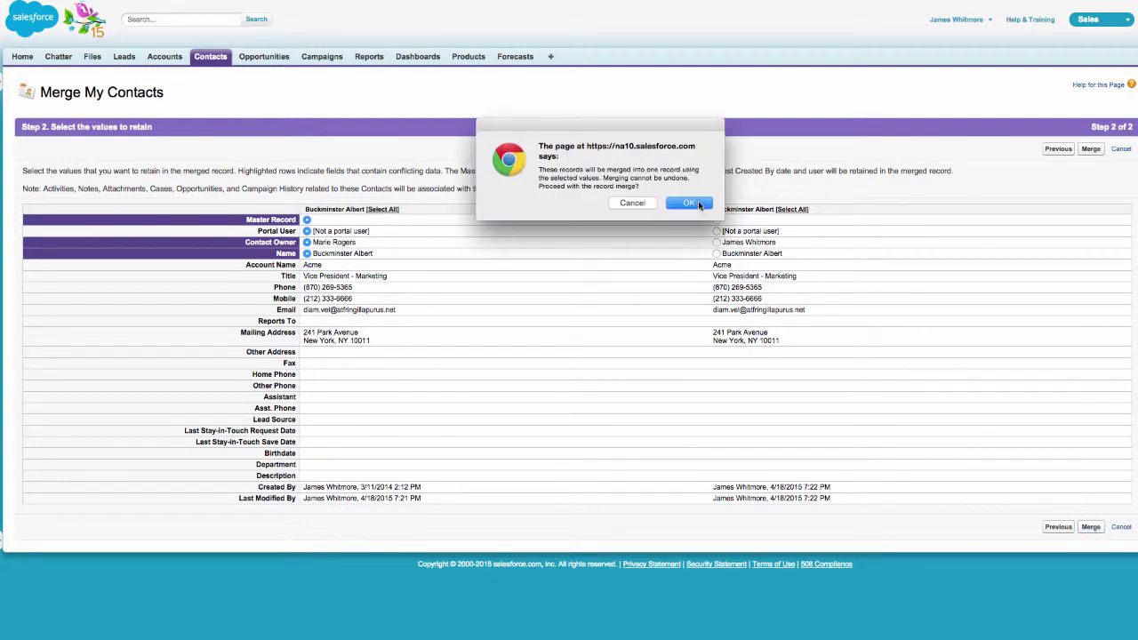
pyautogui.click(689, 204)
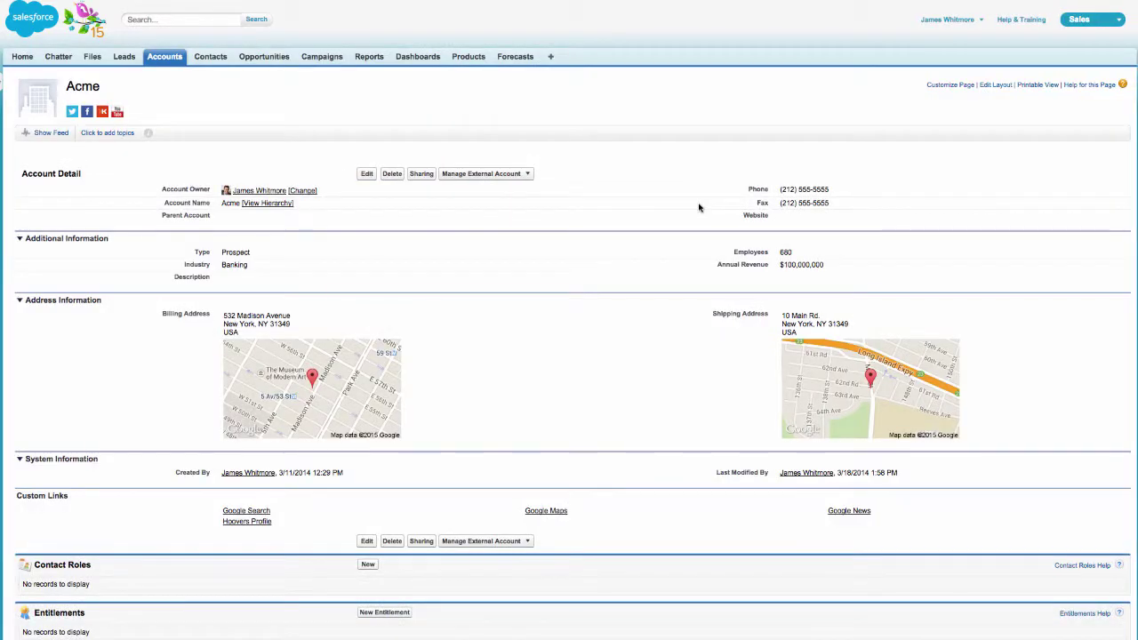
# Create a new Acme contact with first and last name, title CEO, and an email address
pyautogui.moveTo(443, 152)
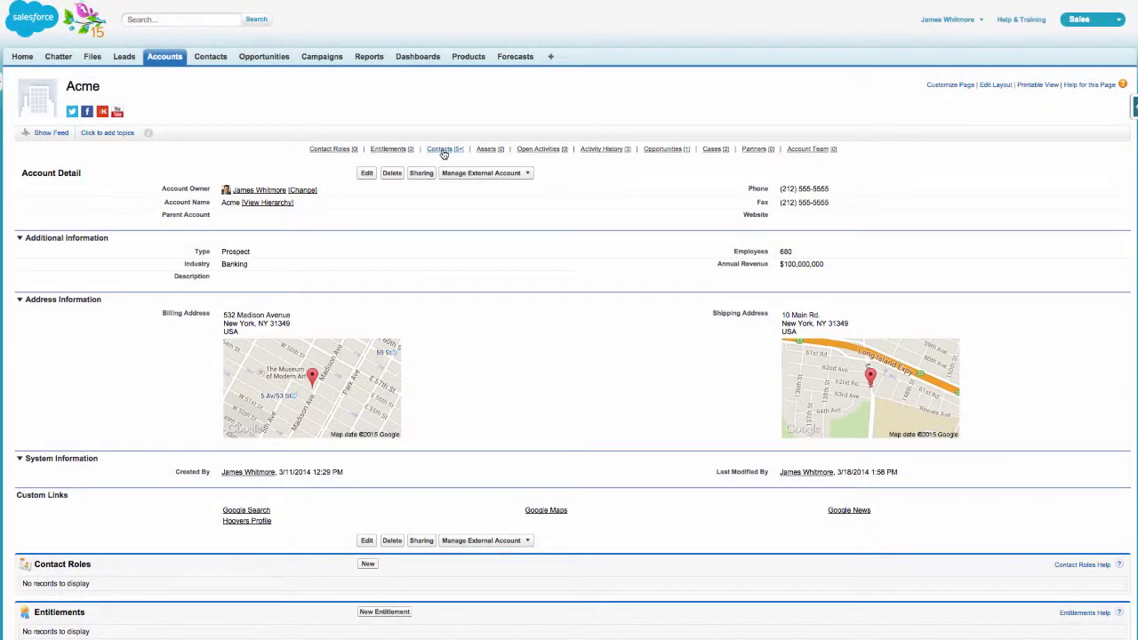
pyautogui.moveTo(445, 151)
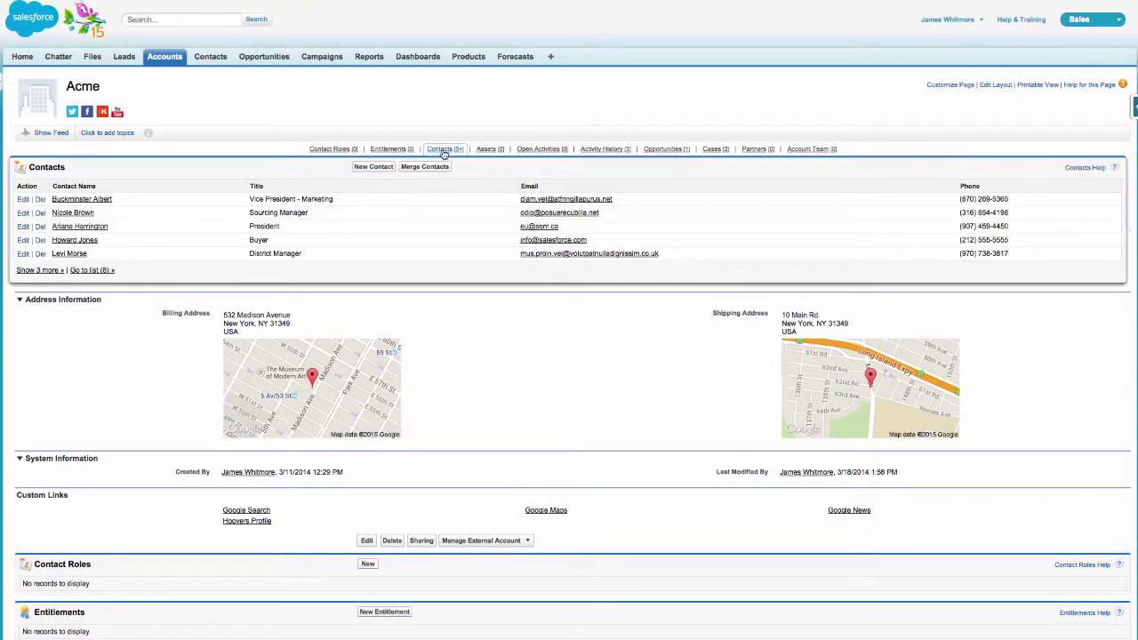
pyautogui.click(385, 171)
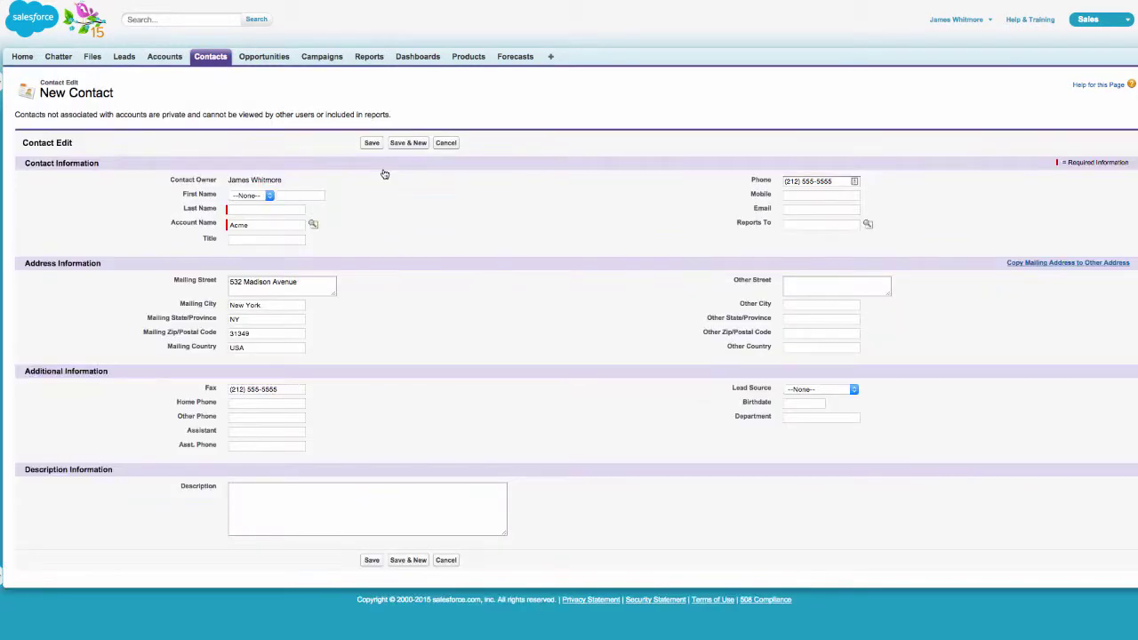
pyautogui.write('George')
pyautogui.press('Tab')
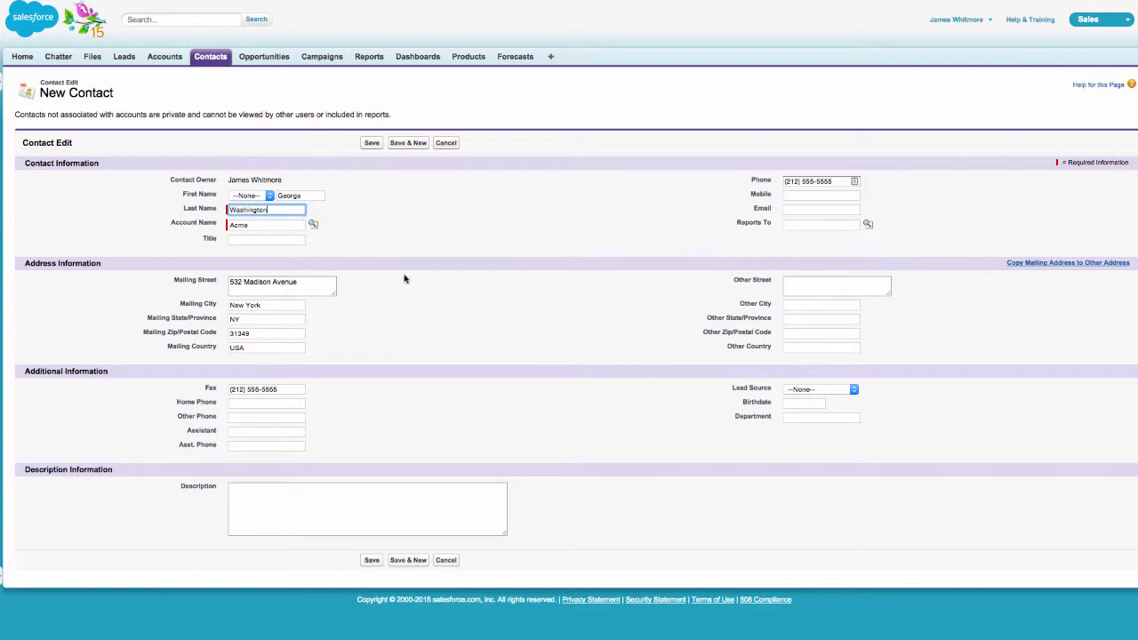
pyautogui.click(264, 239)
pyautogui.write('CEO')
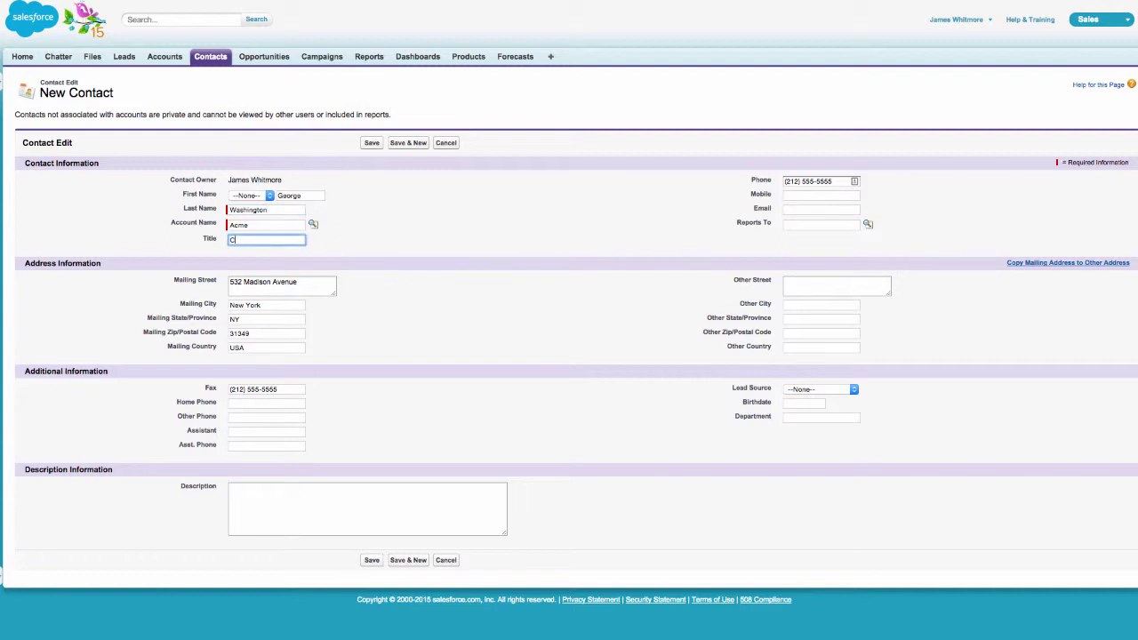
pyautogui.click(802, 208)
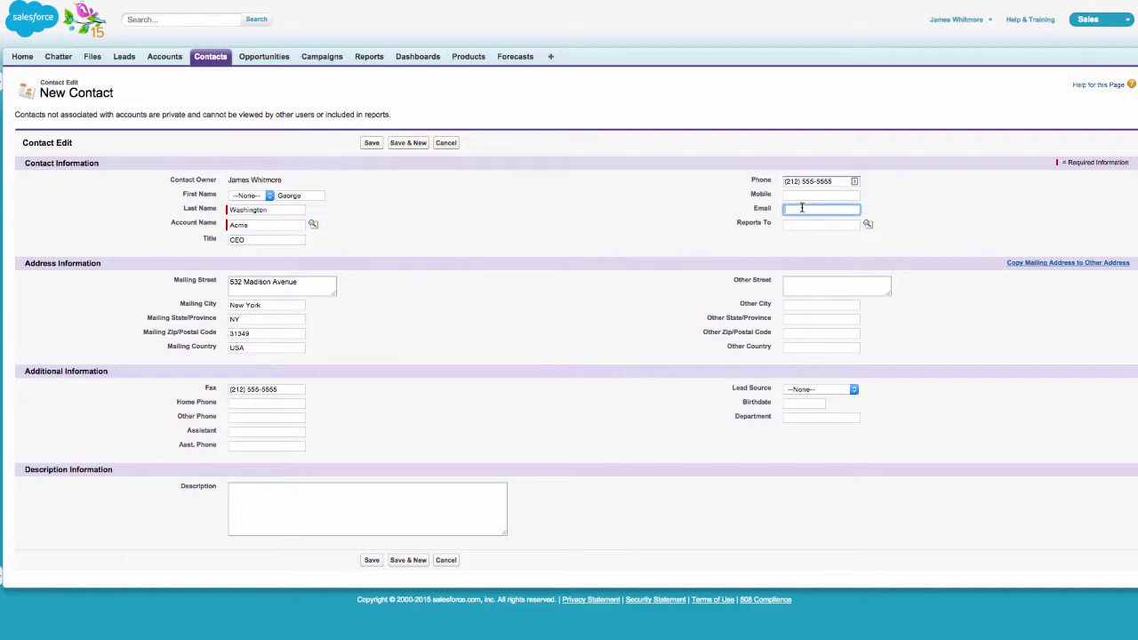
pyautogui.click(513, 311)
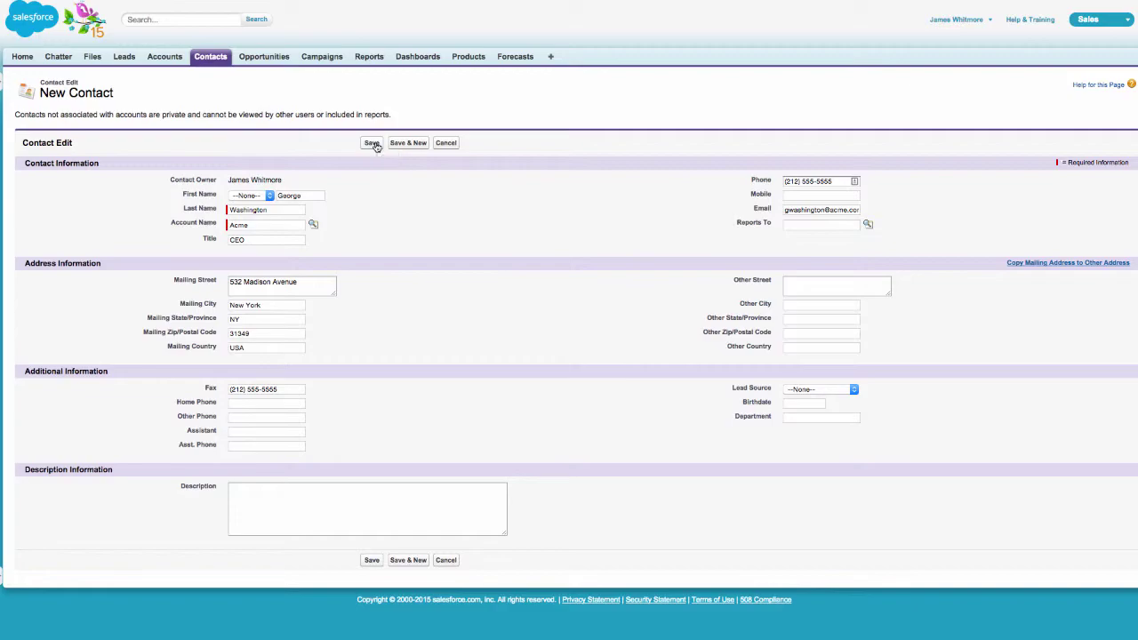
# Save the new contact, then delete it and confirm the deletion
pyautogui.click(374, 144)
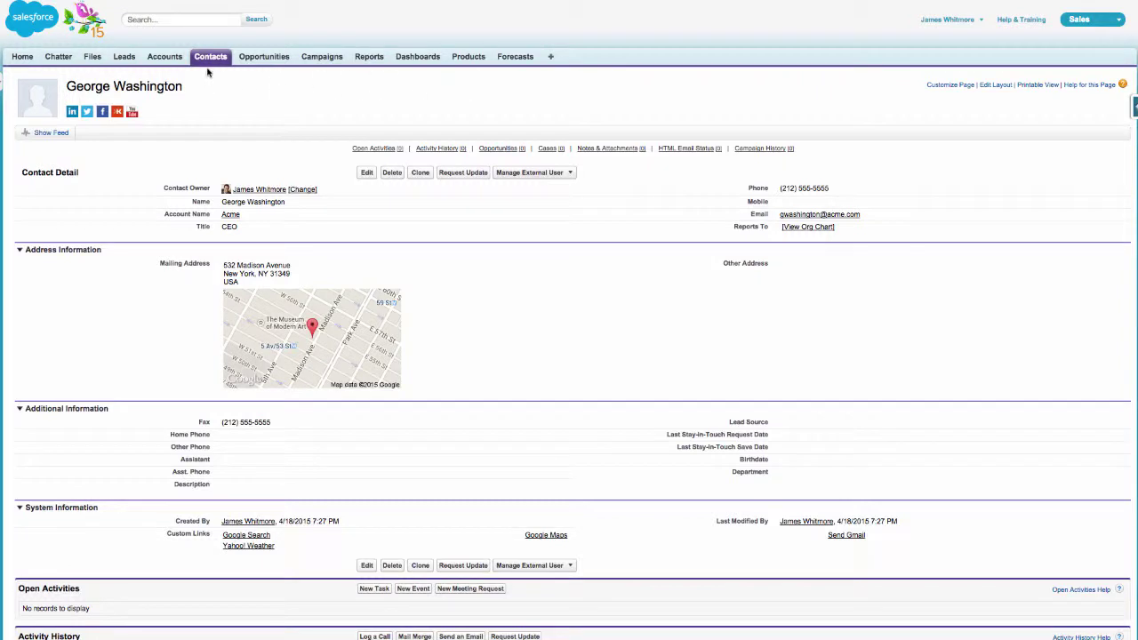
pyautogui.click(394, 174)
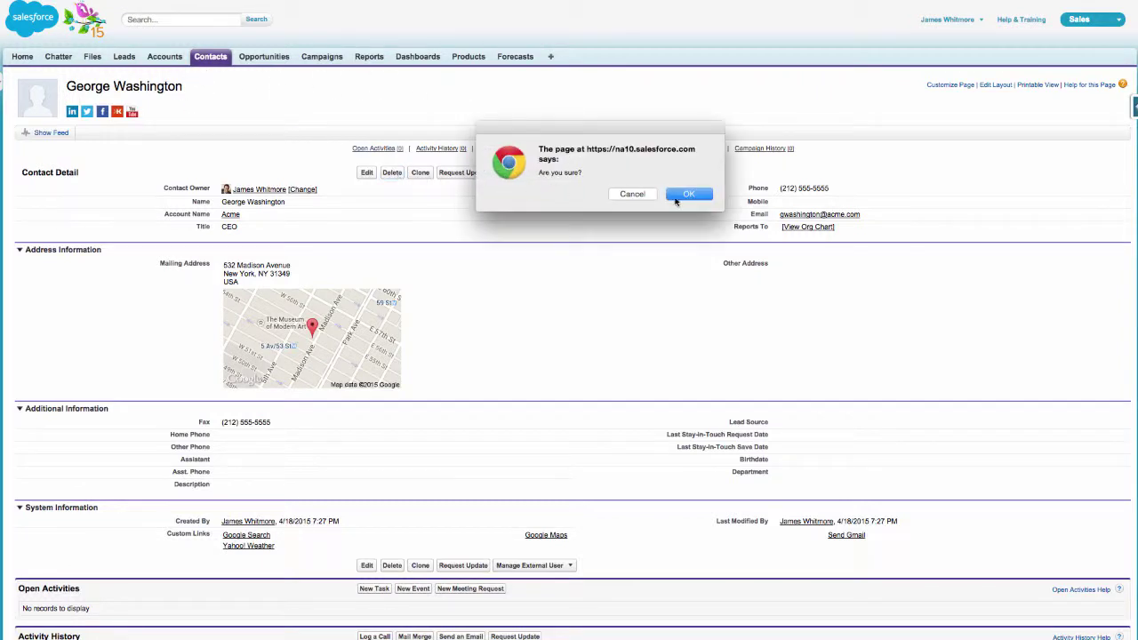
pyautogui.click(689, 195)
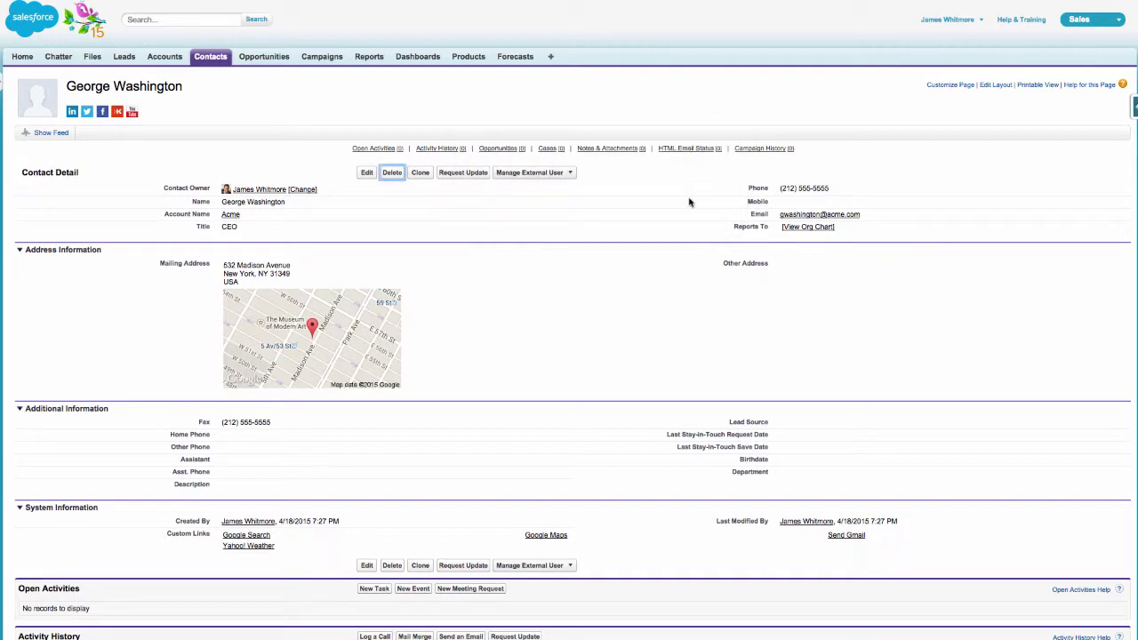